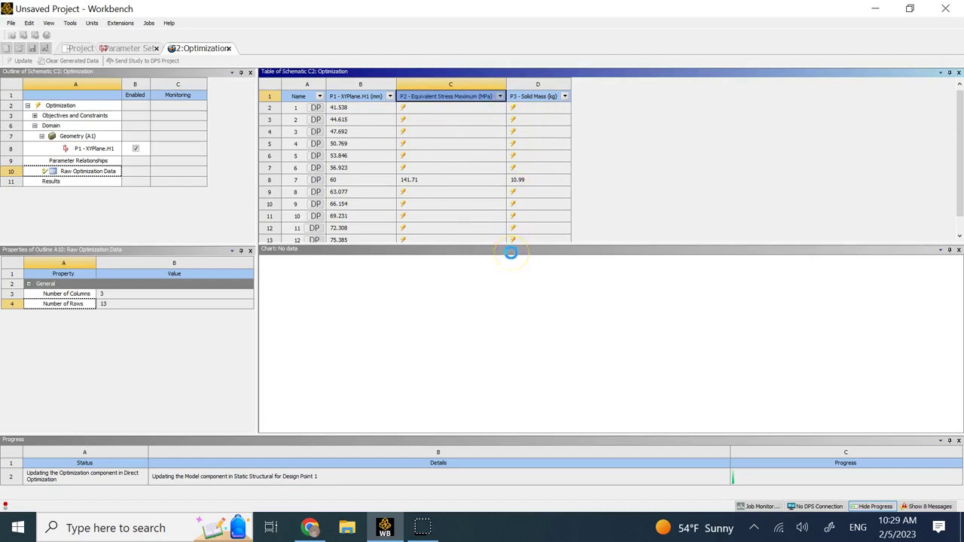
{"action": "left_click", "coordinate": [340, 155]}
{"action": "left_click", "coordinate": [370, 243]}
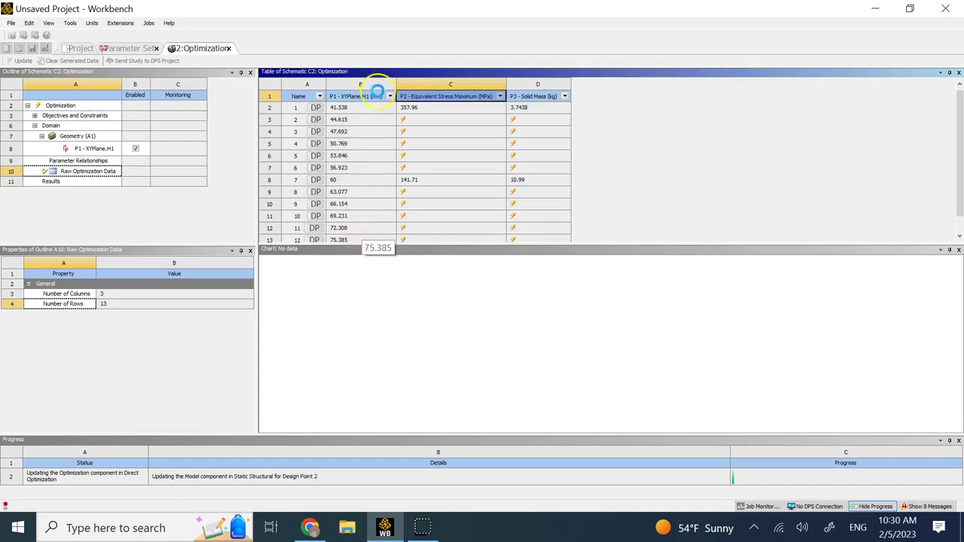
{"action": "left_click", "coordinate": [369, 258]}
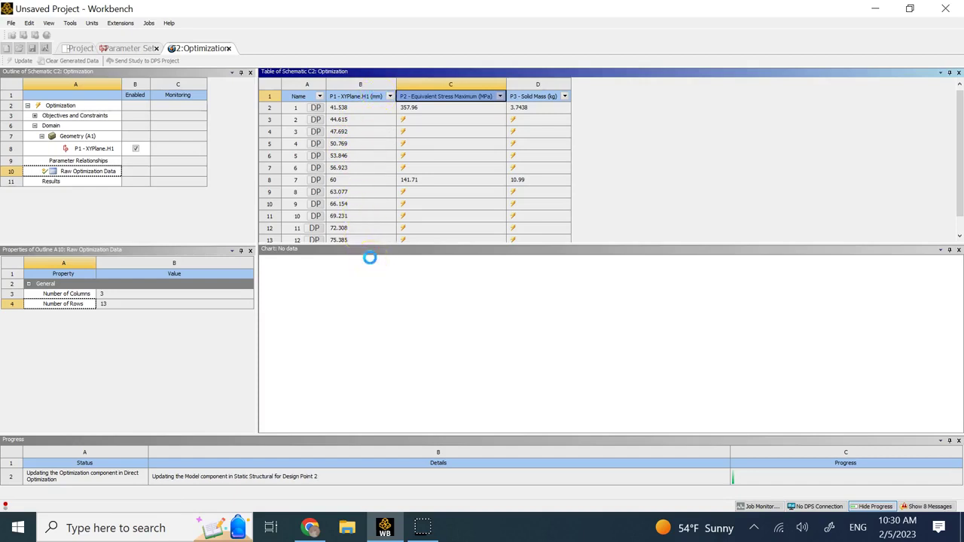
{"action": "left_click", "coordinate": [376, 179]}
{"action": "left_click", "coordinate": [378, 107]}
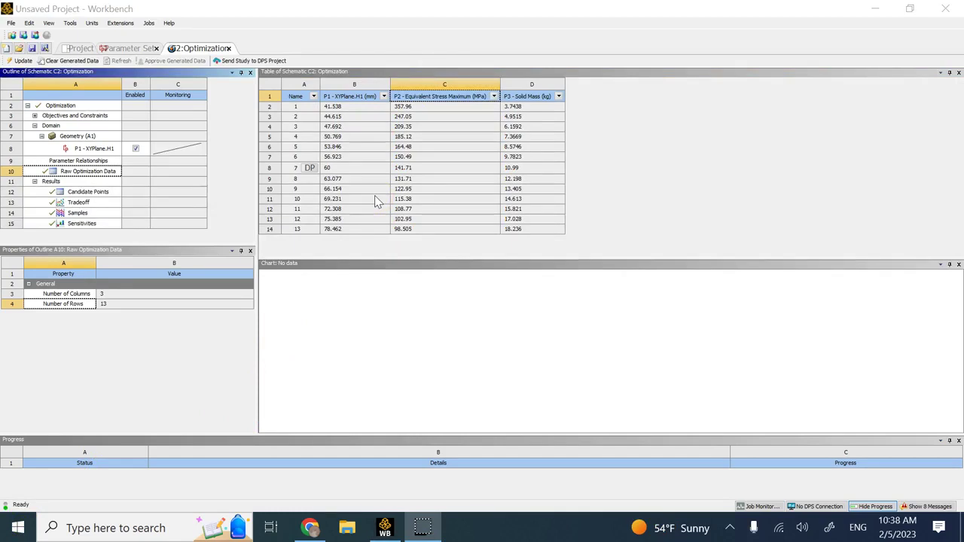
- Review the equivalent stress values in the raw optimization data, and examine the Candidate Points results of the optimization
{"action": "left_click", "coordinate": [406, 110]}
{"action": "left_click", "coordinate": [398, 141]}
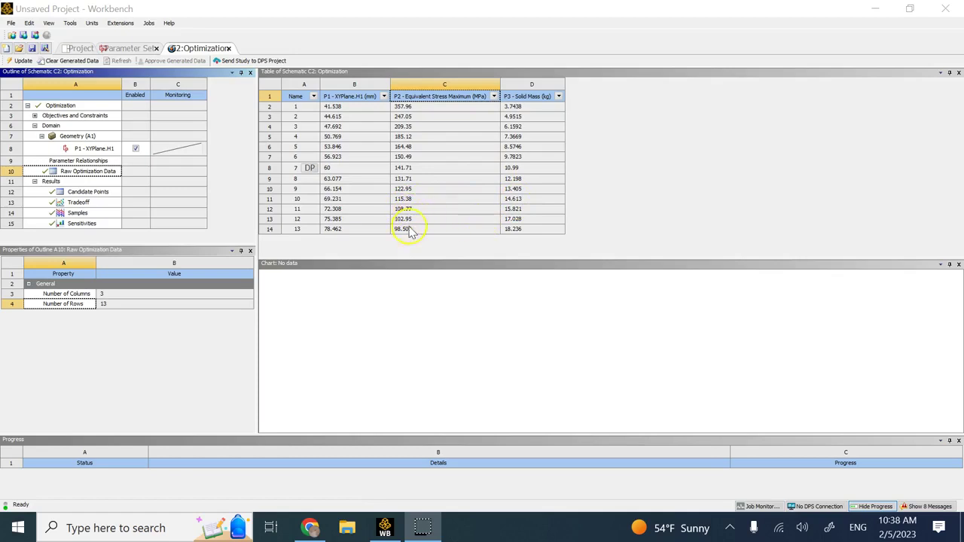
{"action": "left_click", "coordinate": [370, 188]}
{"action": "double_click", "coordinate": [98, 192]}
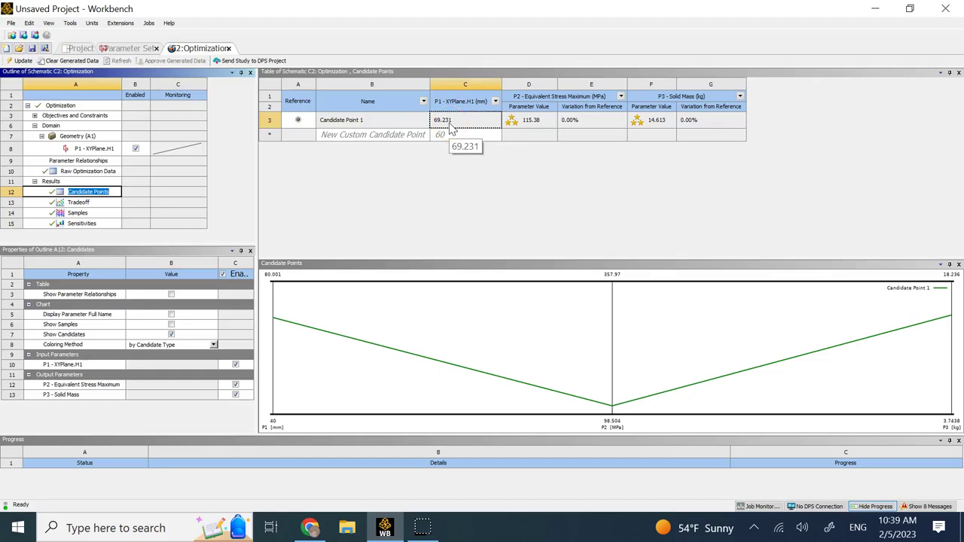
{"action": "left_click", "coordinate": [516, 136]}
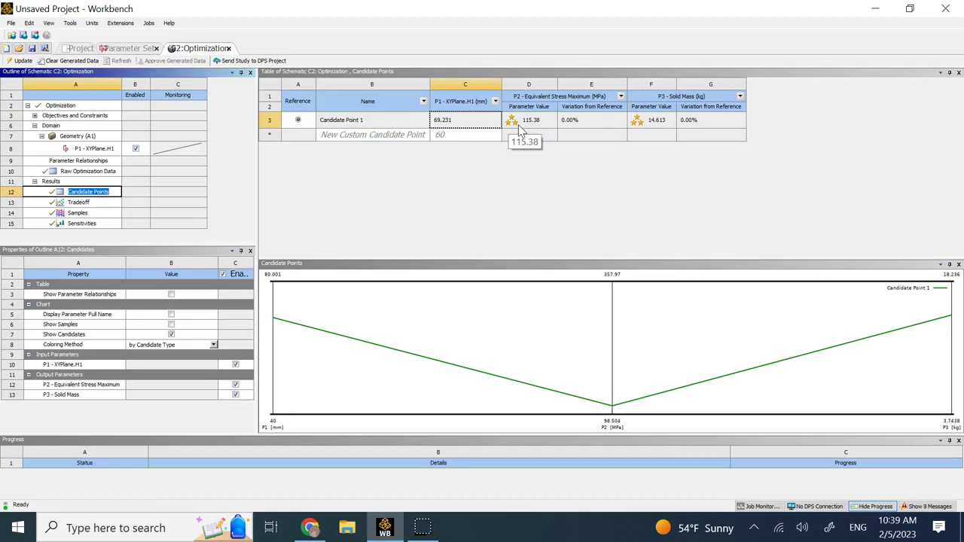
{"action": "left_click", "coordinate": [533, 137]}
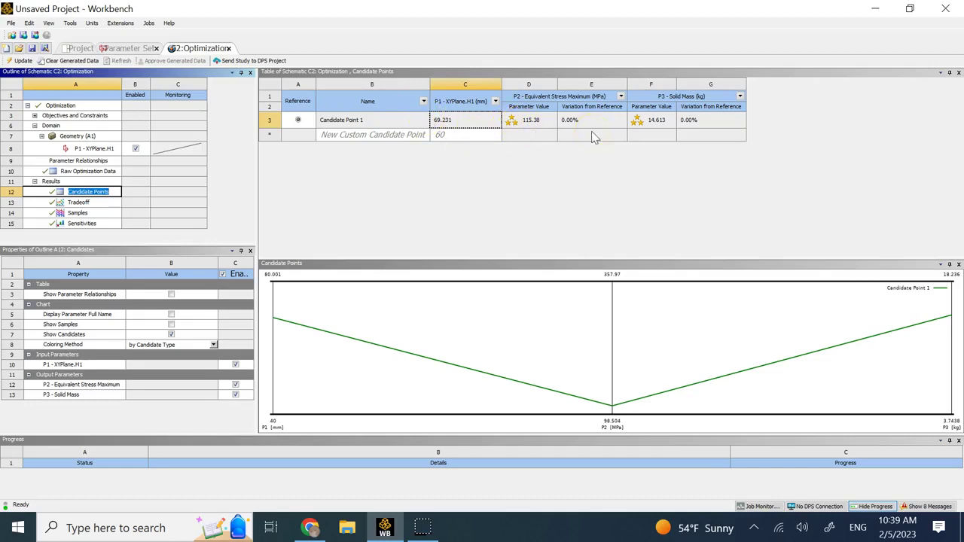
- Insert Candidate Point 1 from the candidate points table as a design point
{"action": "left_click", "coordinate": [448, 122]}
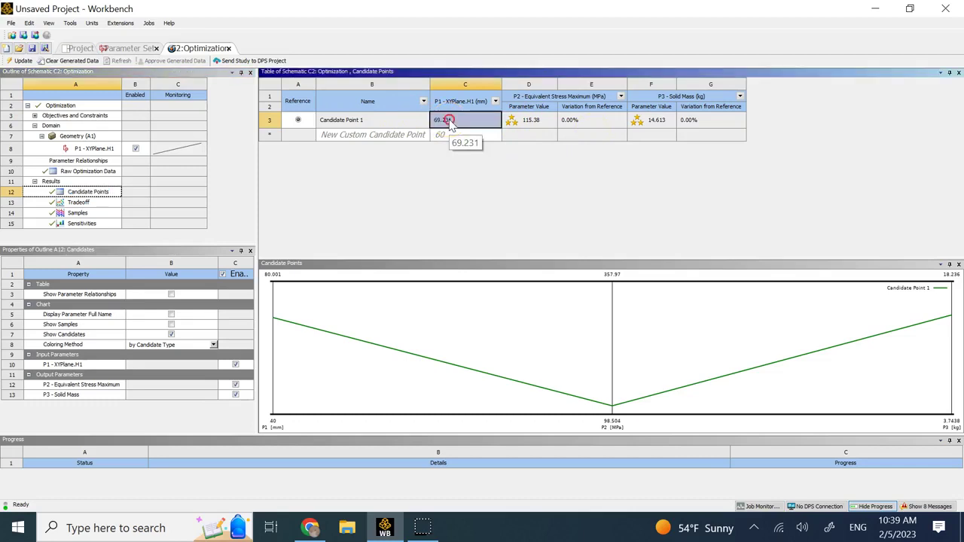
{"action": "right_click", "coordinate": [451, 124]}
{"action": "left_click", "coordinate": [480, 160]}
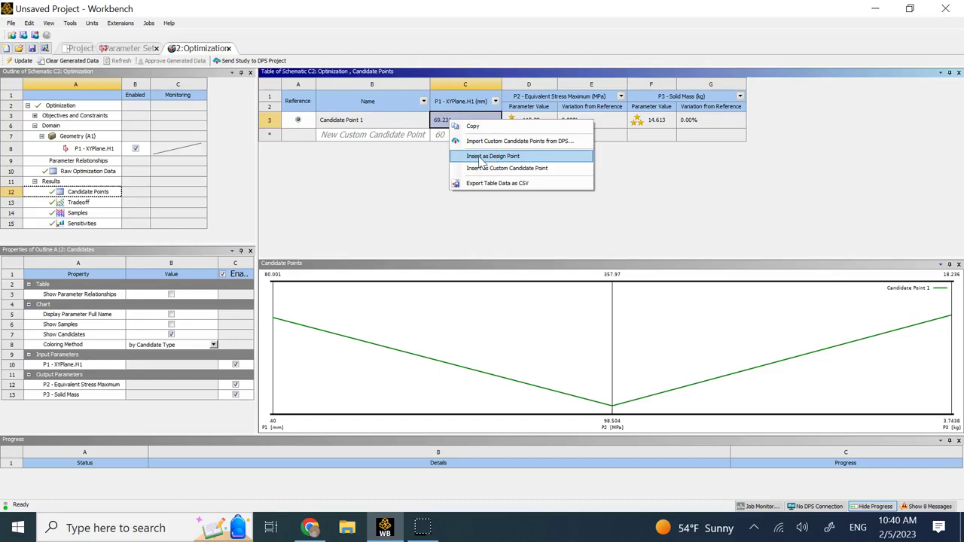
{"action": "left_click", "coordinate": [479, 157]}
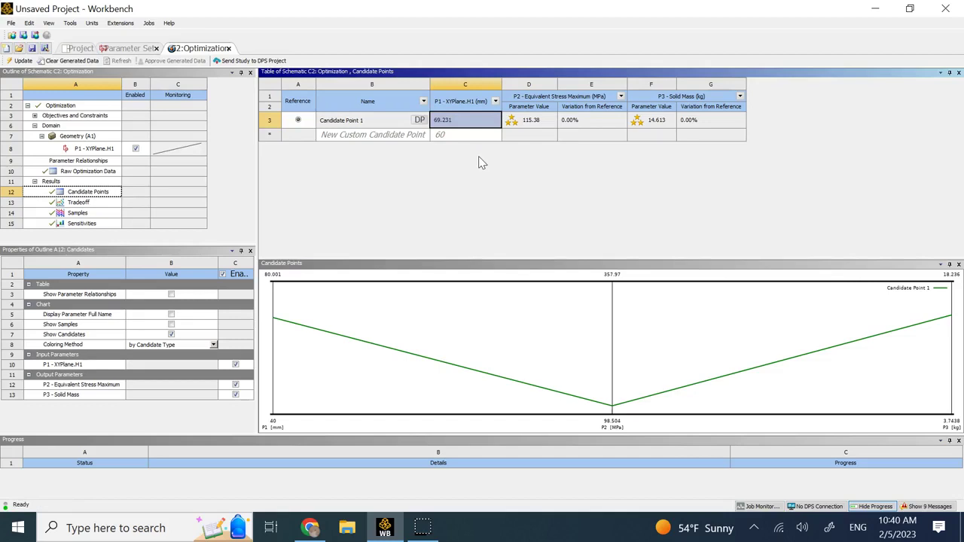
{"action": "left_click", "coordinate": [423, 125]}
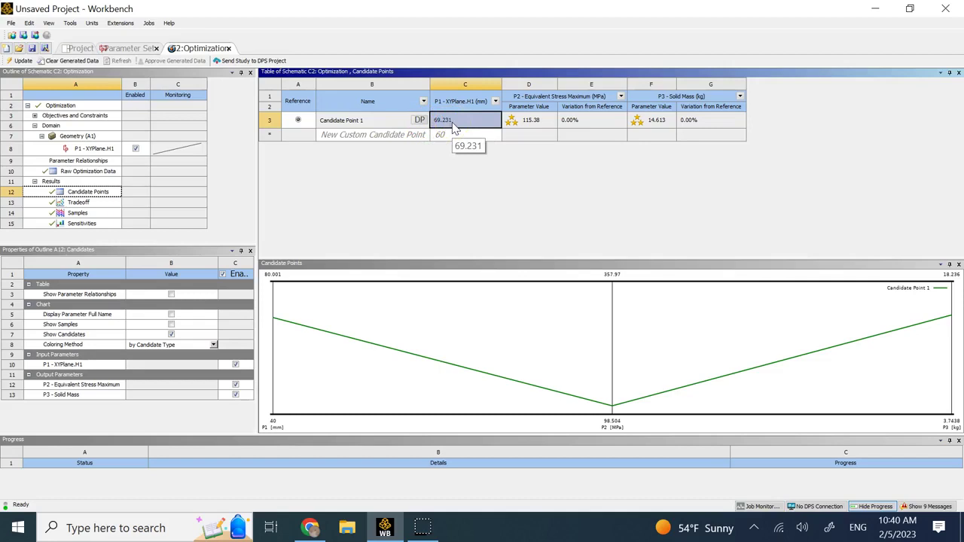
- Return to the project schematic and open the Parameter Set
{"action": "left_click", "coordinate": [78, 50]}
{"action": "left_click", "coordinate": [275, 256]}
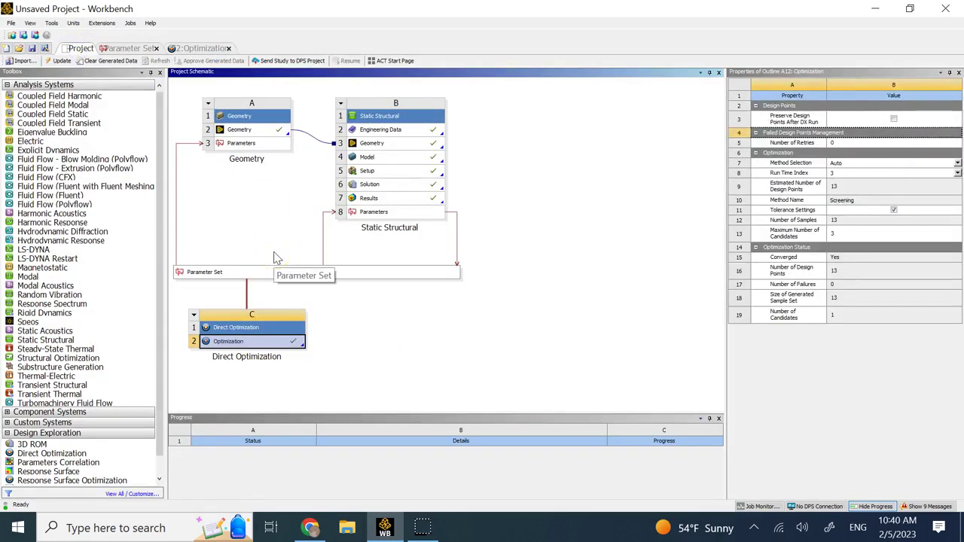
{"action": "left_click", "coordinate": [245, 272]}
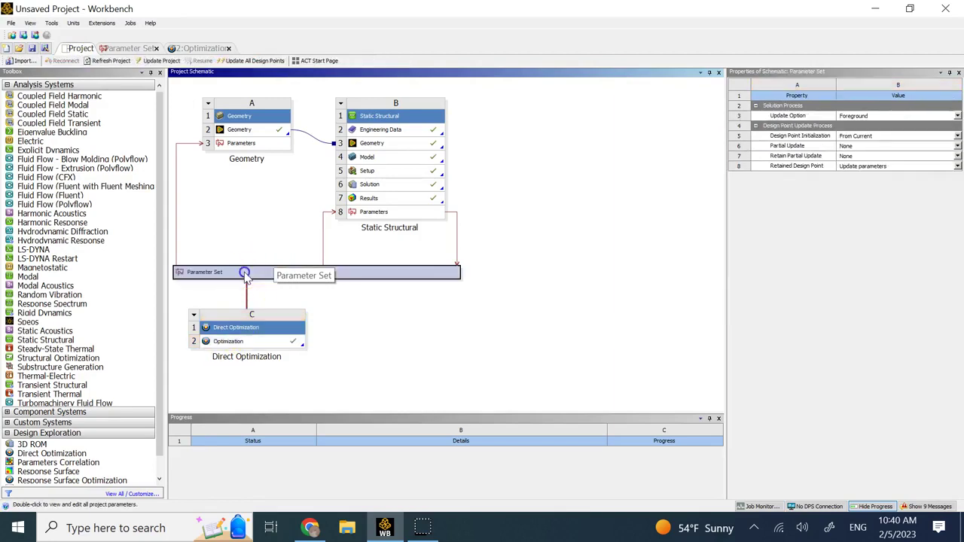
{"action": "double_click", "coordinate": [245, 272]}
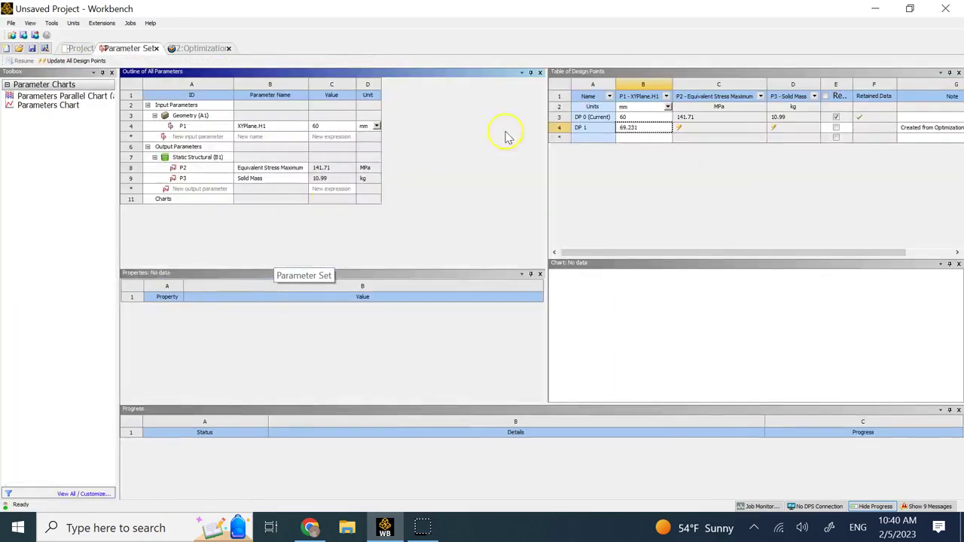
- Copy the inputs of design point DP 1 to the current design point
{"action": "left_click", "coordinate": [629, 119]}
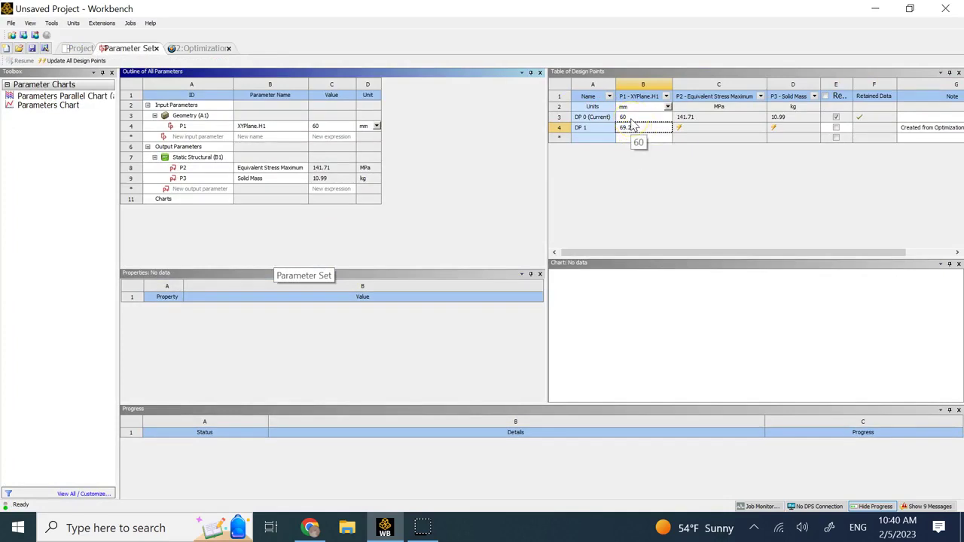
{"action": "left_click", "coordinate": [651, 121]}
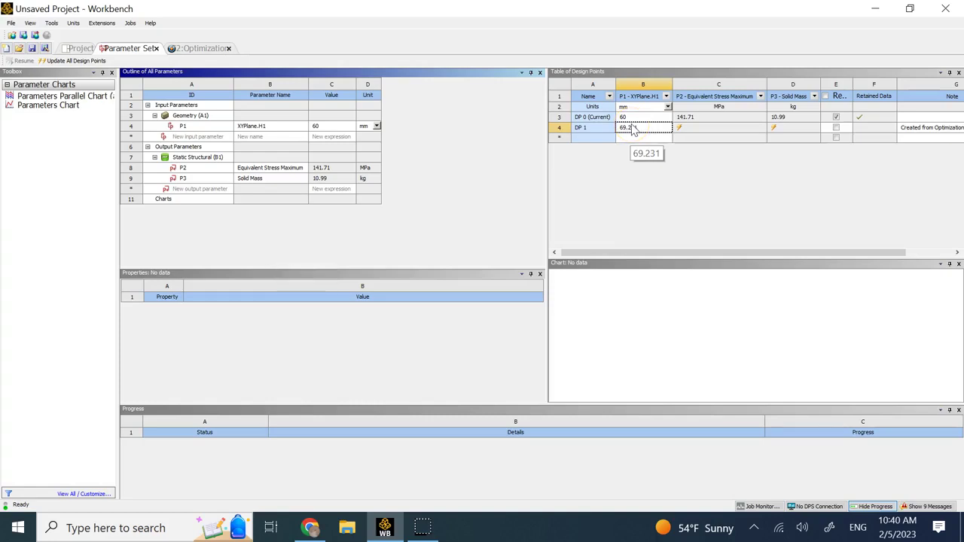
{"action": "right_click", "coordinate": [635, 129]}
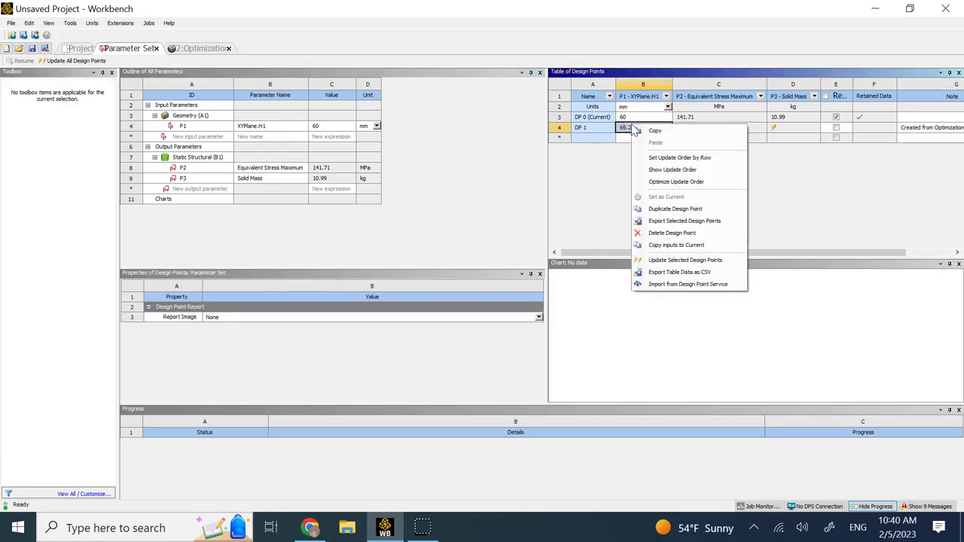
{"action": "left_click", "coordinate": [690, 249]}
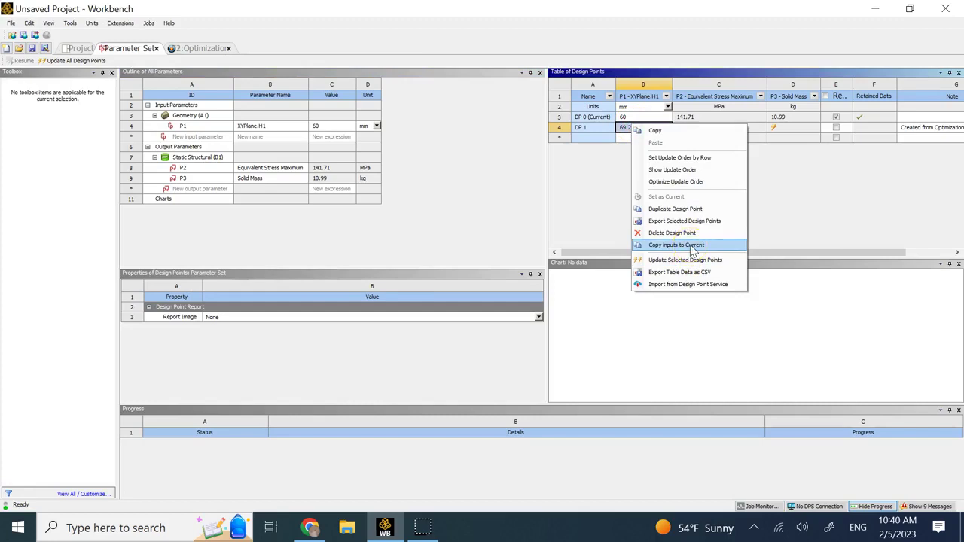
{"action": "left_click", "coordinate": [690, 246]}
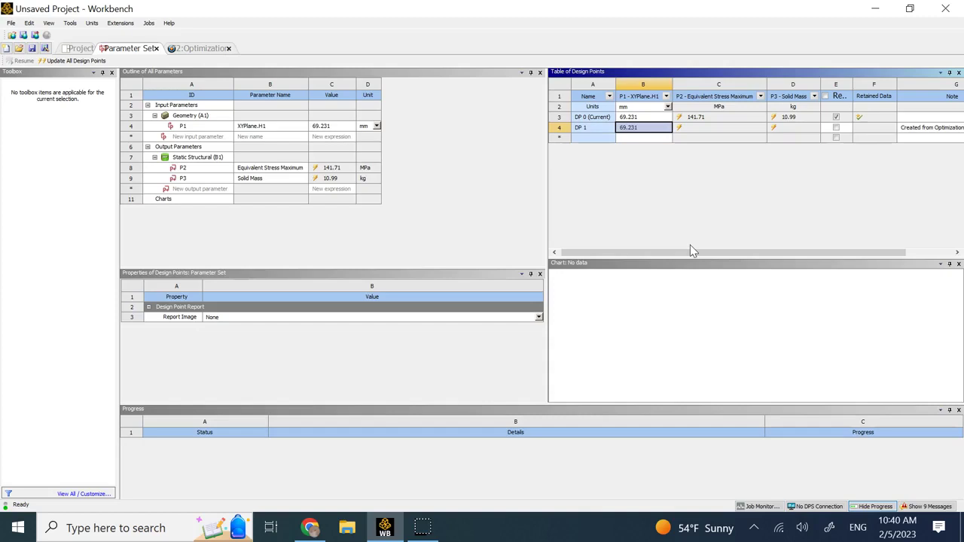
- Update design point DP 1 in the Table of Design Points to compute its stress and mass outputs
{"action": "left_click", "coordinate": [687, 173]}
{"action": "left_click", "coordinate": [644, 128]}
{"action": "left_click", "coordinate": [638, 131]}
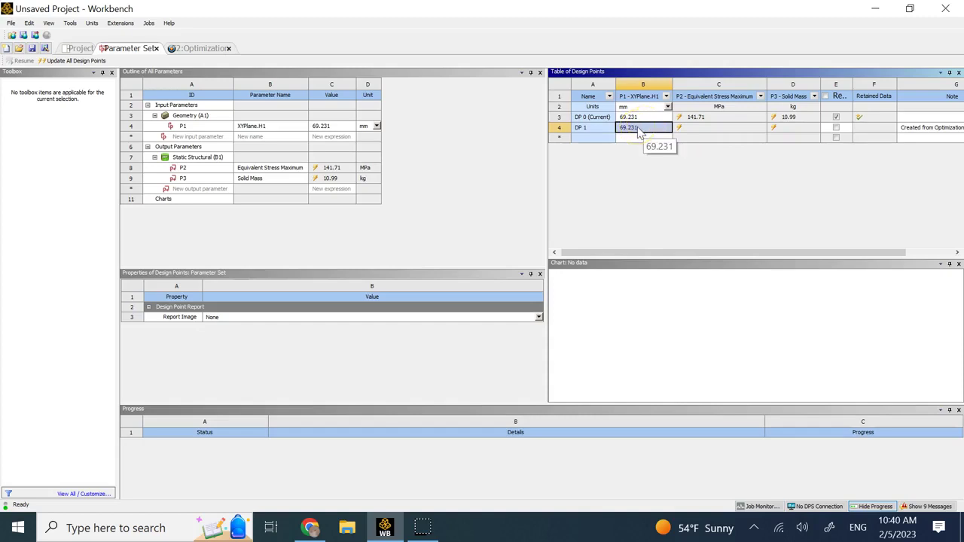
{"action": "right_click", "coordinate": [639, 132]}
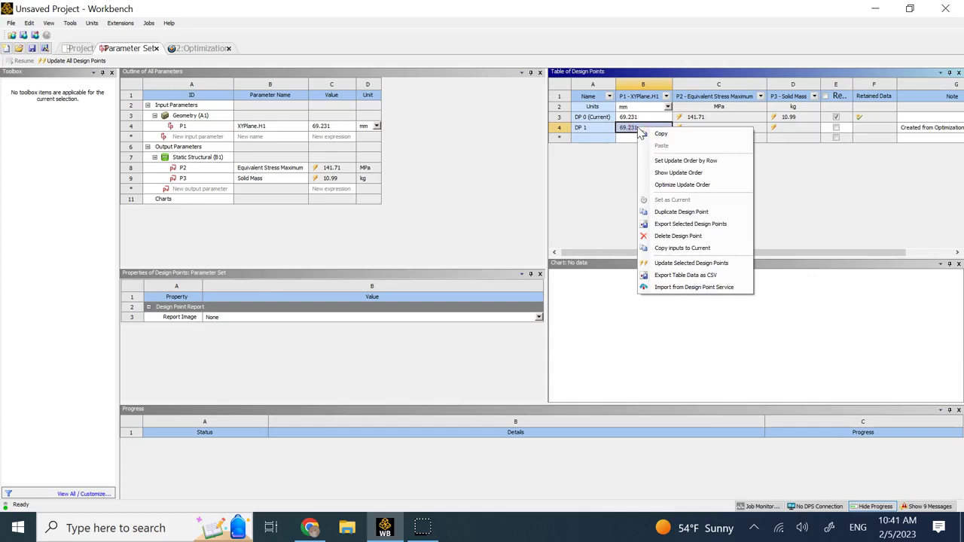
{"action": "left_click", "coordinate": [690, 267]}
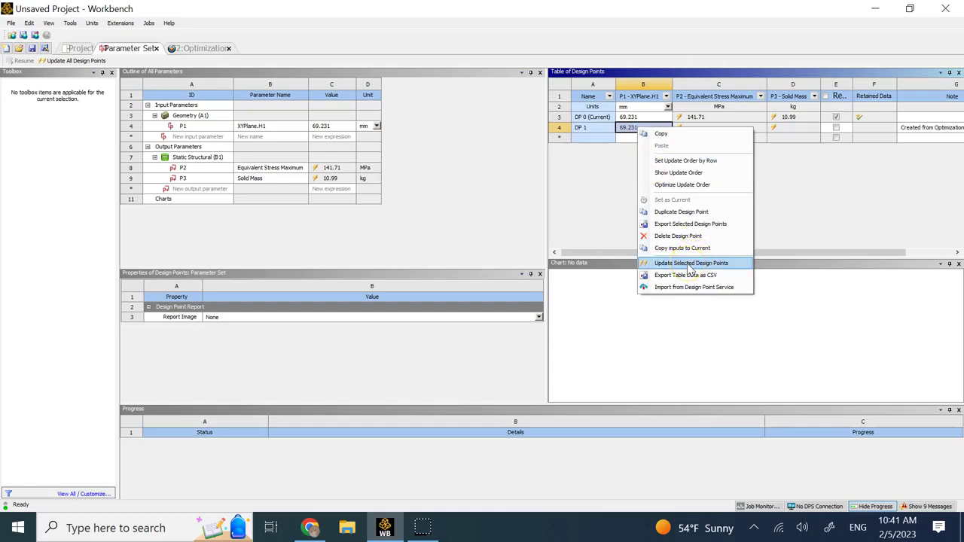
{"action": "left_click", "coordinate": [689, 265]}
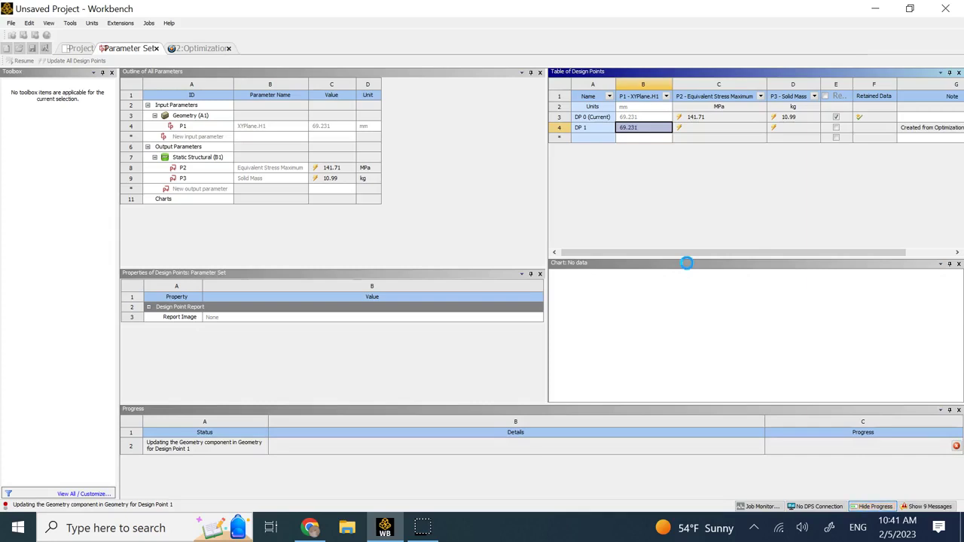
{"action": "left_click", "coordinate": [730, 128]}
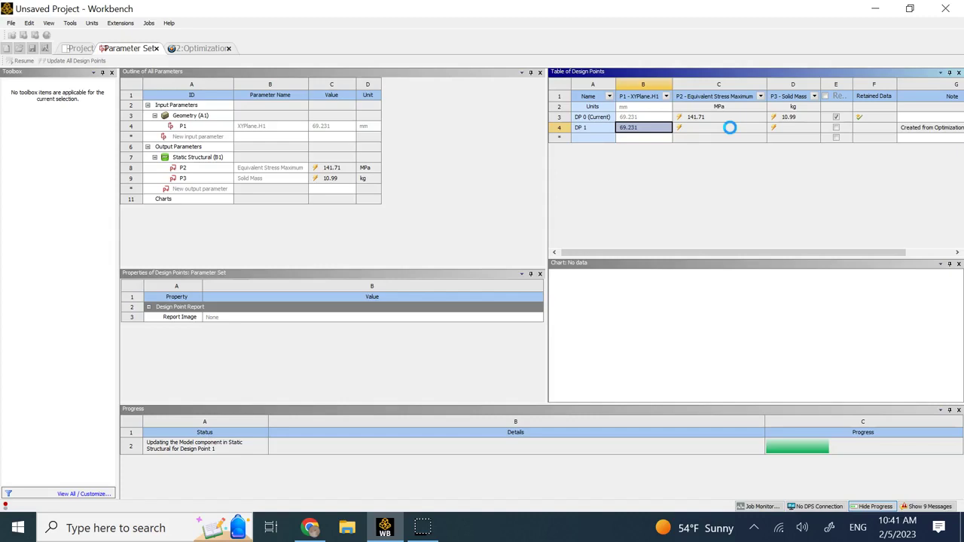
{"action": "left_click", "coordinate": [564, 72]}
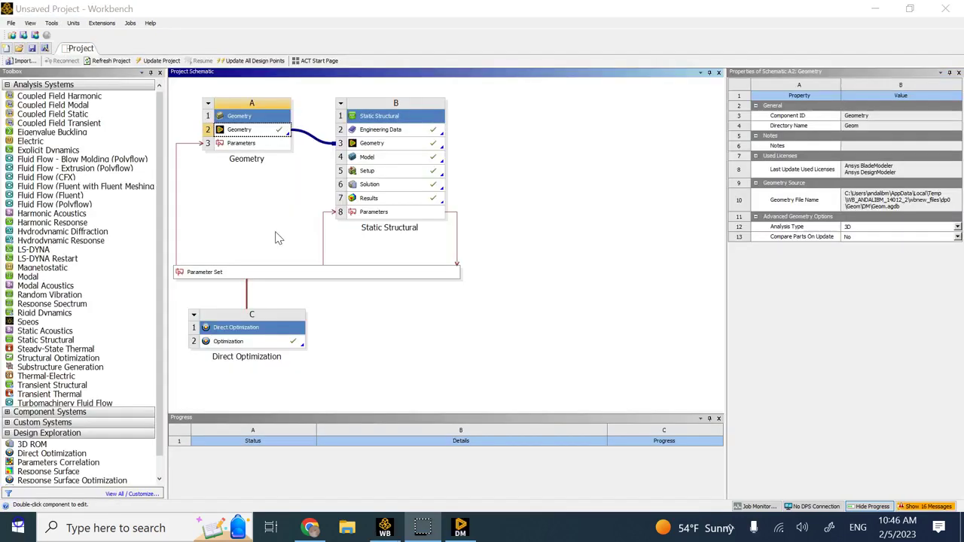
- Switch to DesignModeler and check the H1 dimension of Sketch1 in the I-beam geometry
{"action": "left_click", "coordinate": [242, 135]}
{"action": "left_click", "coordinate": [460, 528]}
{"action": "left_click", "coordinate": [231, 427]}
{"action": "scroll", "coordinate": [227, 424], "scroll_direction": "down", "scroll_amount": 1}
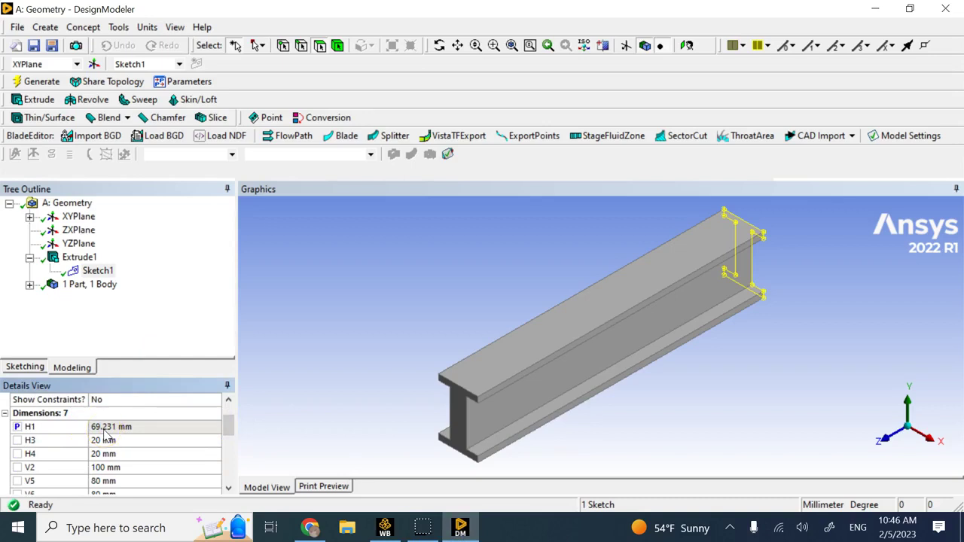
- Switch back to Workbench and view the project schematic
{"action": "left_click", "coordinate": [380, 527]}
{"action": "left_click", "coordinate": [328, 189]}
{"action": "left_click", "coordinate": [387, 296]}
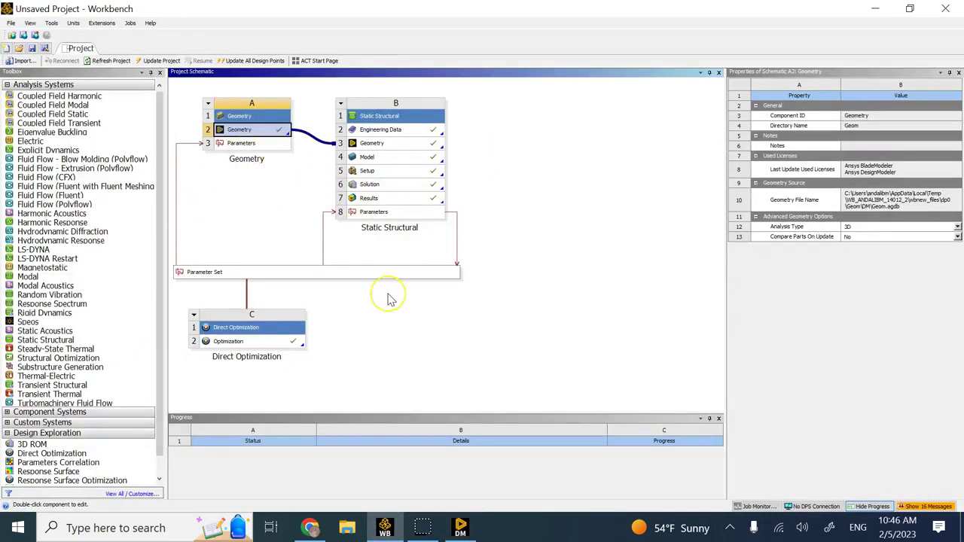
{"action": "left_click", "coordinate": [275, 104]}
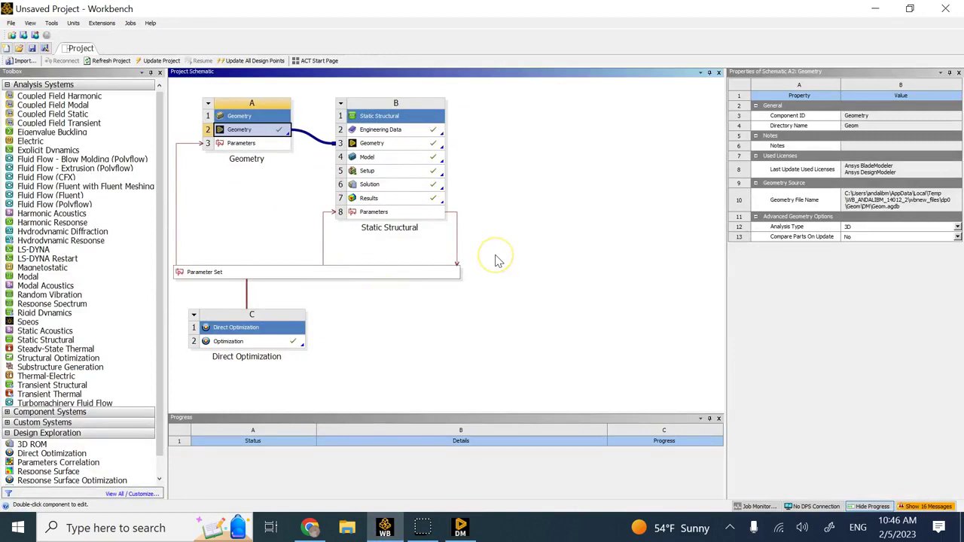